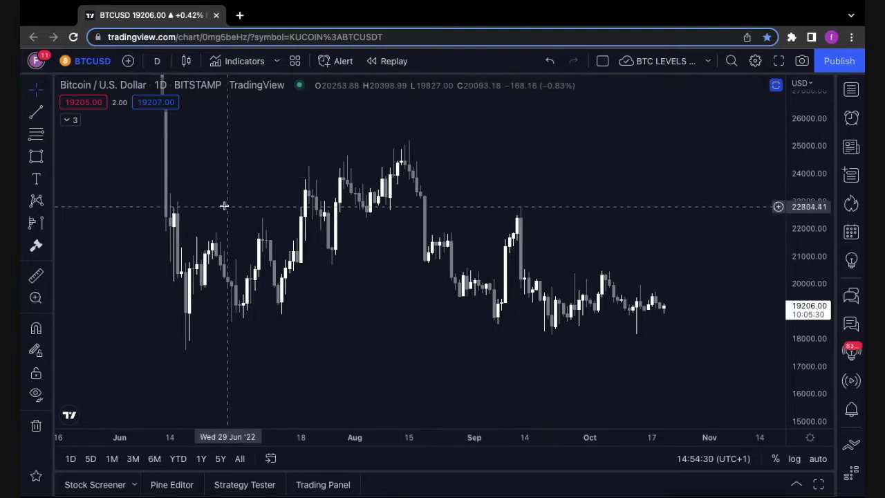
Draw a Fib Retracement from the 26 Jun low to 12 Jul, marking 0.618 and 0.65 near 19,000–19,200
left_click(48, 133)
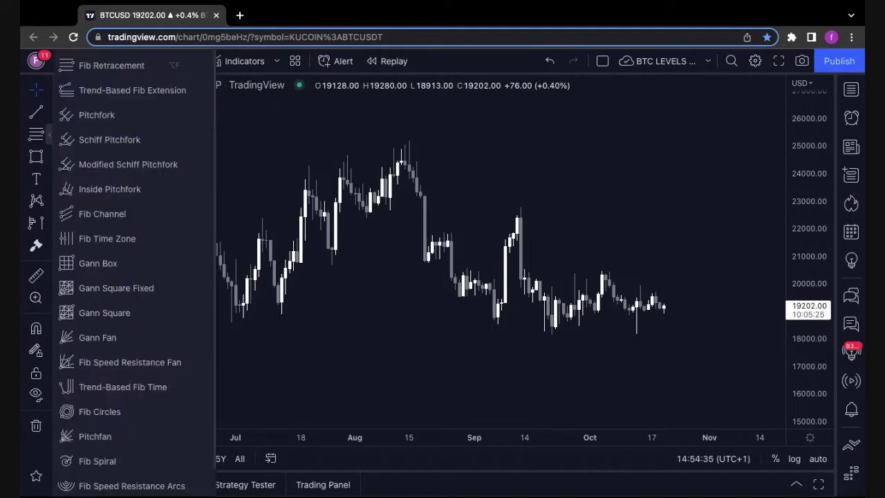
left_click(103, 65)
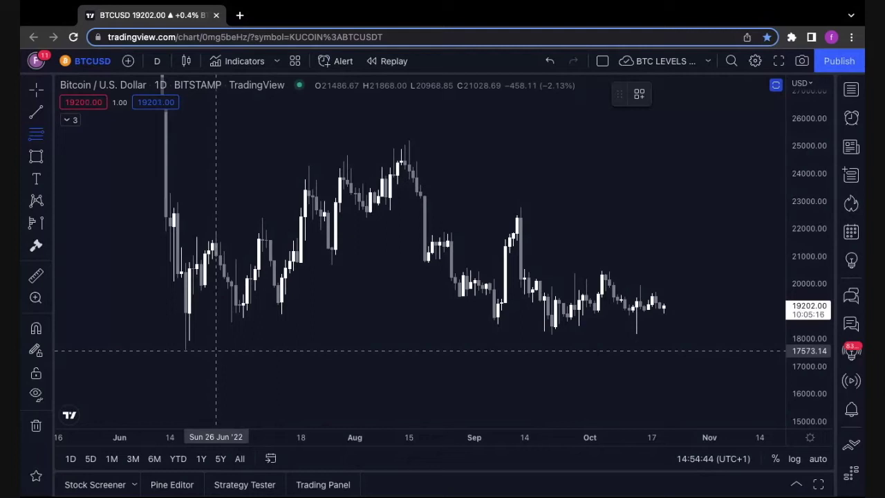
left_click(216, 350)
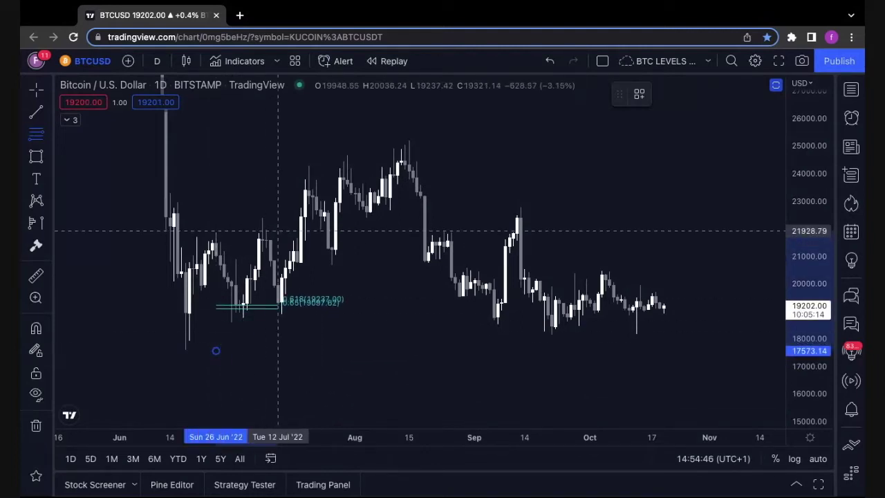
left_click(278, 232)
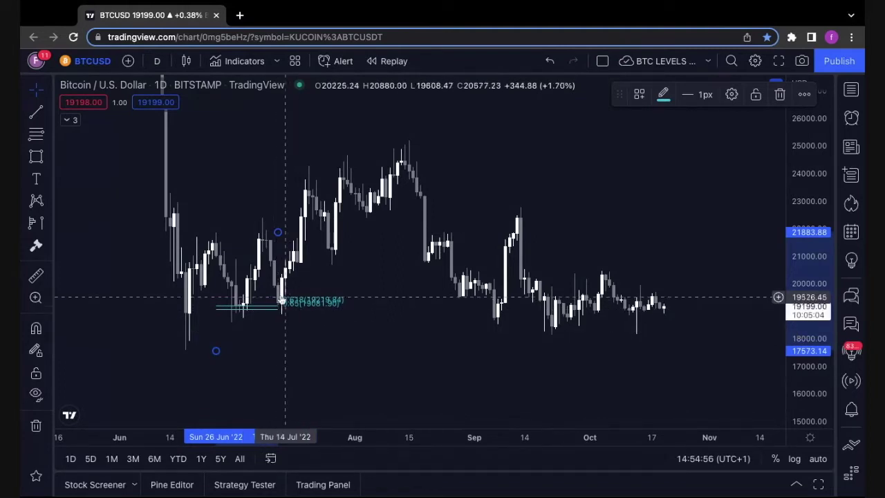
Recentre the chart, select the Fib Retracement and bring up its Style settings
scroll(809, 311, "up", 3)
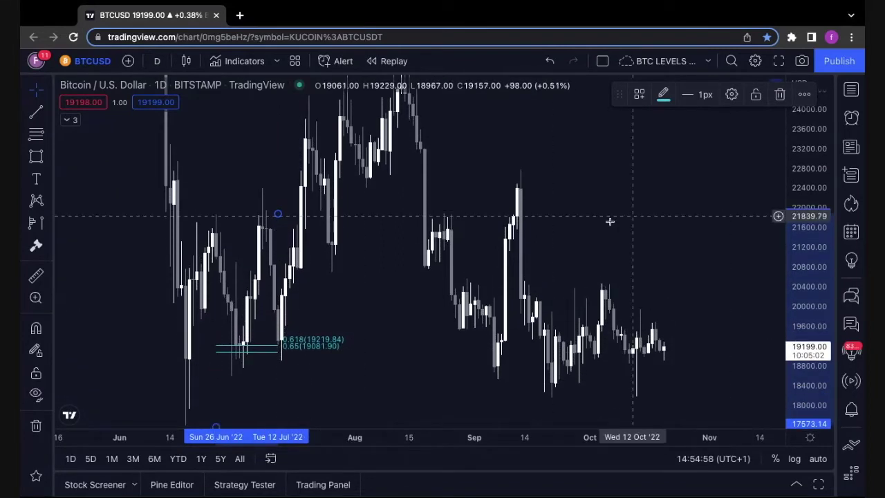
scroll(687, 158, "up", 4)
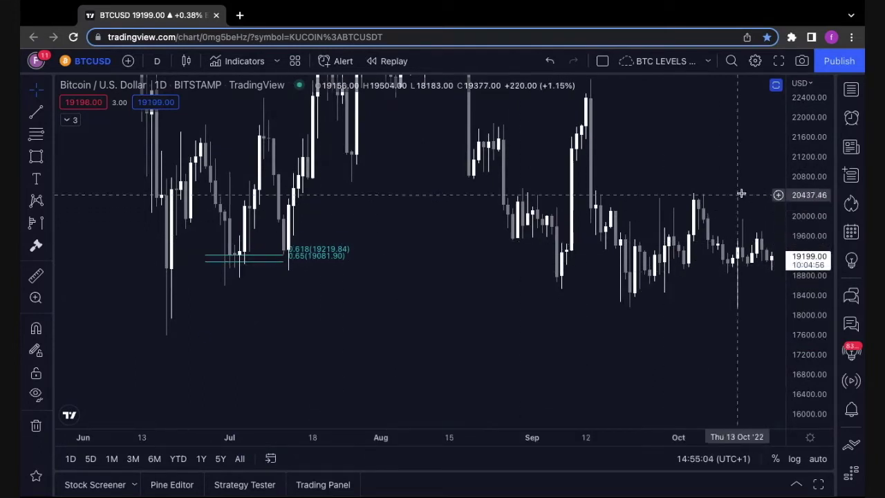
scroll(809, 131, "down", 4)
left_click_drag(313, 243, 349, 273)
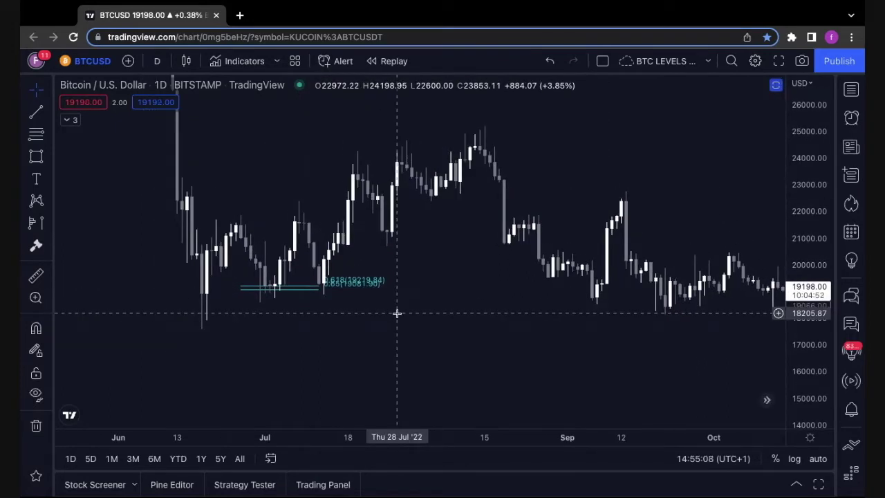
left_click(347, 283)
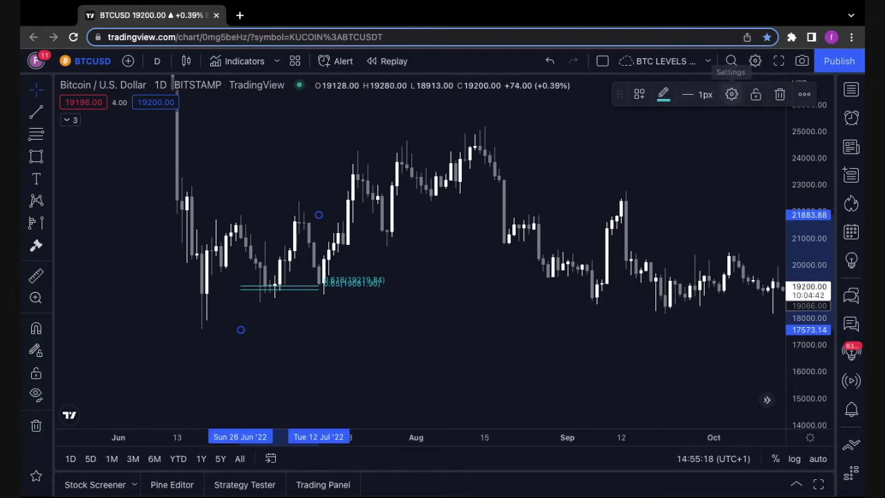
left_click(732, 94)
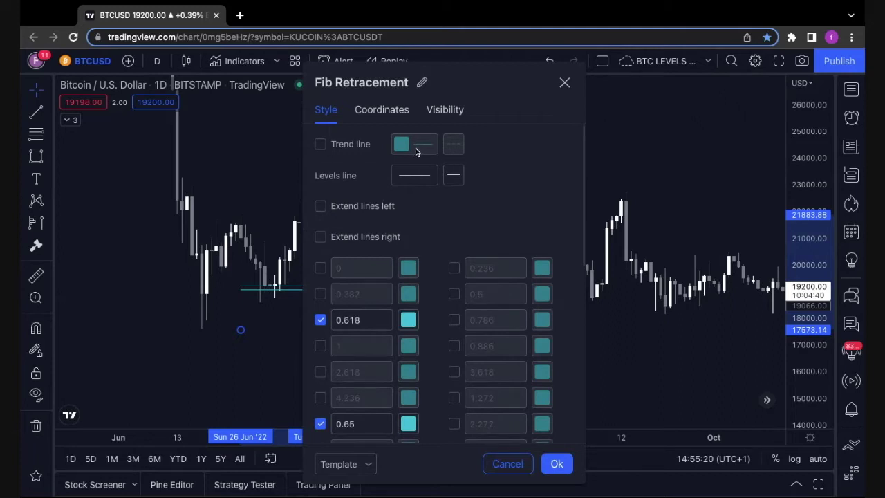
Turn the Fib Retracement's trend line on, then back off
left_click(320, 145)
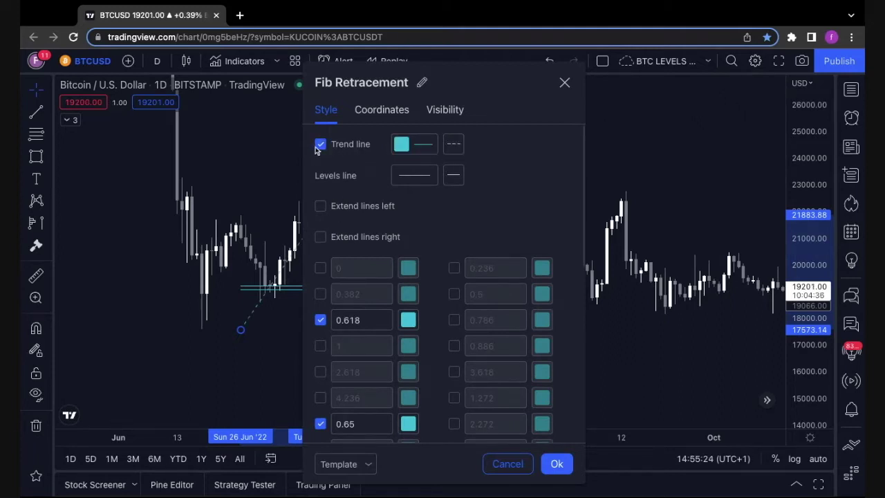
left_click_drag(518, 74, 662, 71)
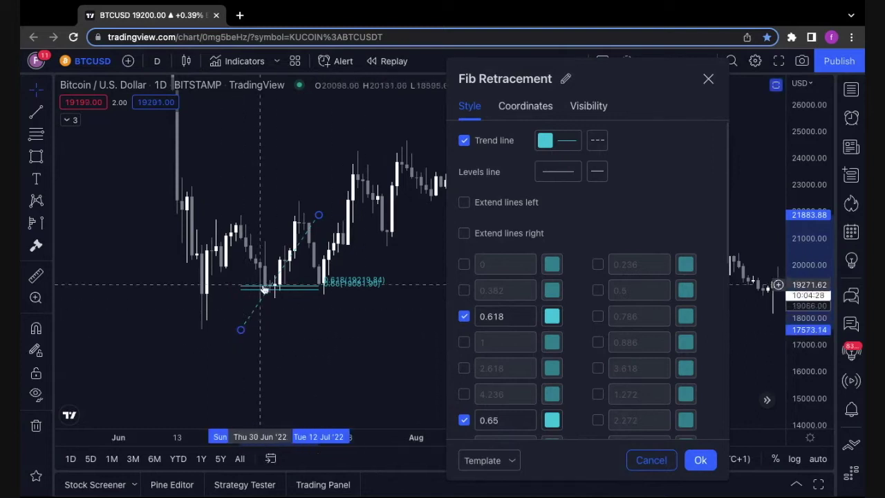
left_click(464, 141)
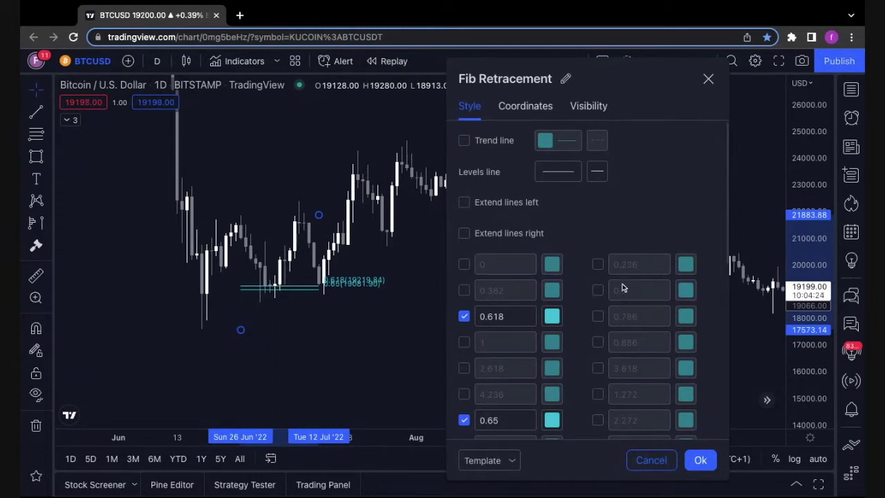
Toggle the 0.5, 0.786 and 3.618 levels on and off, then close the settings
left_click(599, 290)
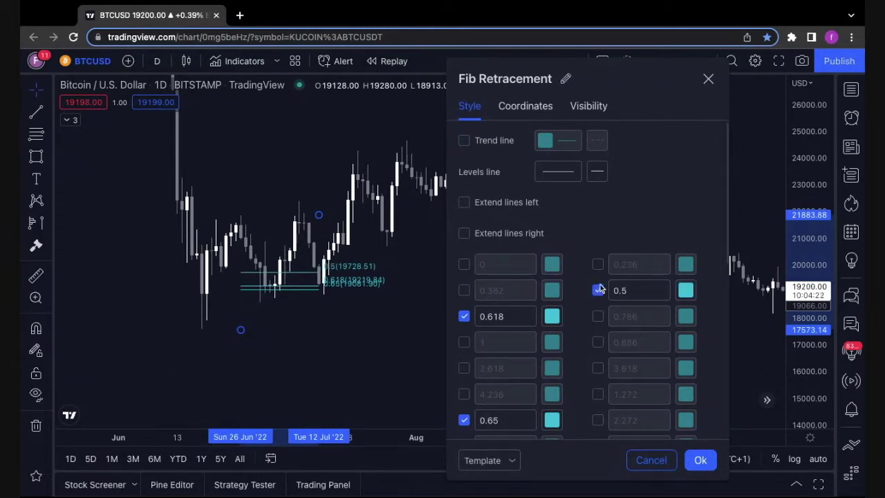
left_click(599, 318)
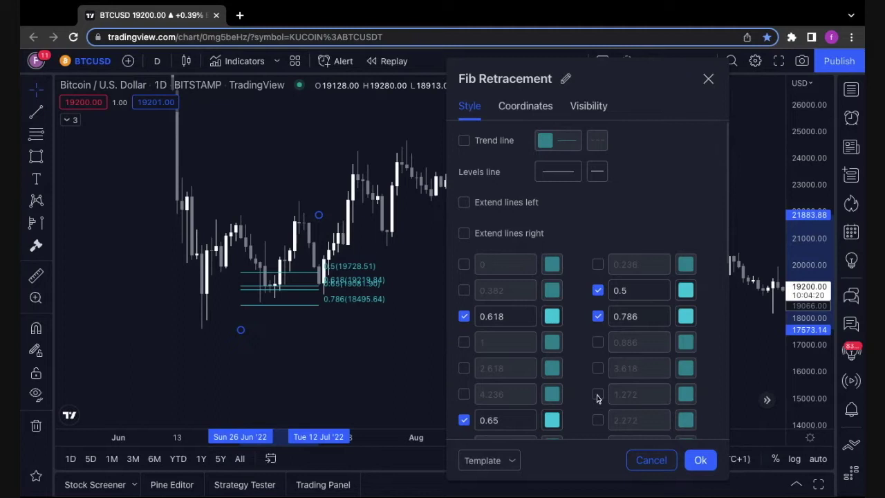
left_click(597, 369)
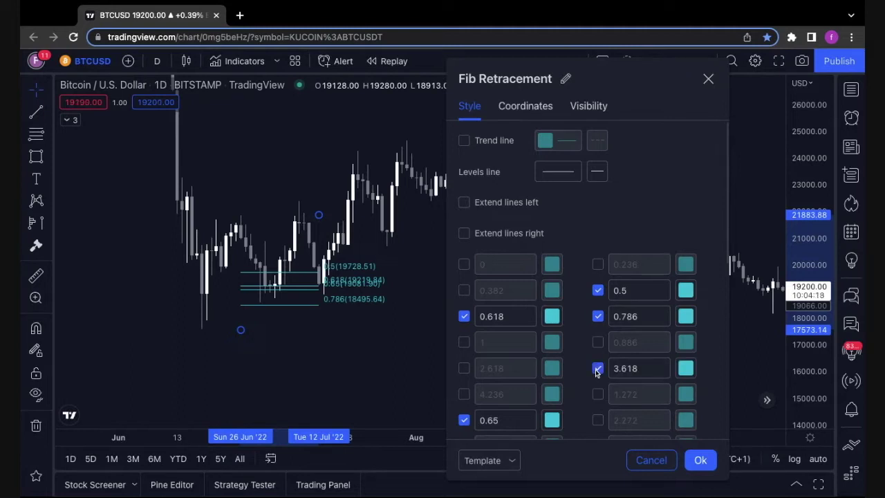
left_click(597, 370)
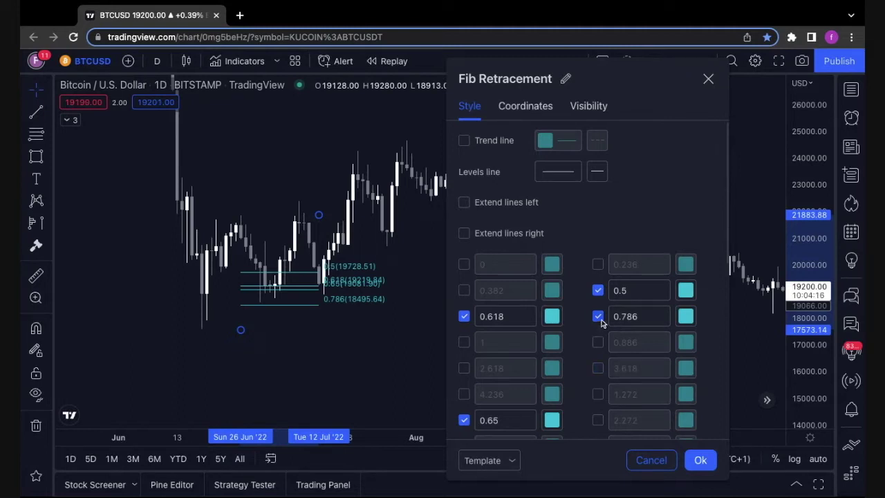
left_click(600, 318)
left_click(599, 292)
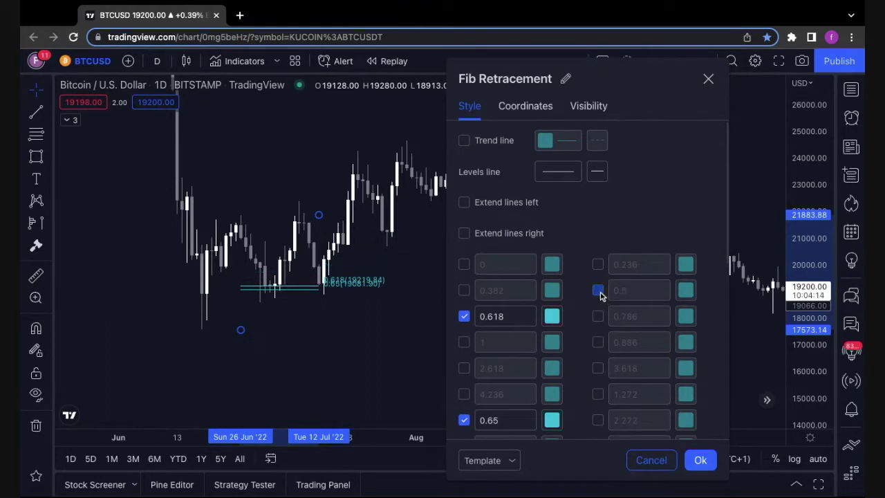
left_click(708, 80)
scroll(449, 310, "up", 3)
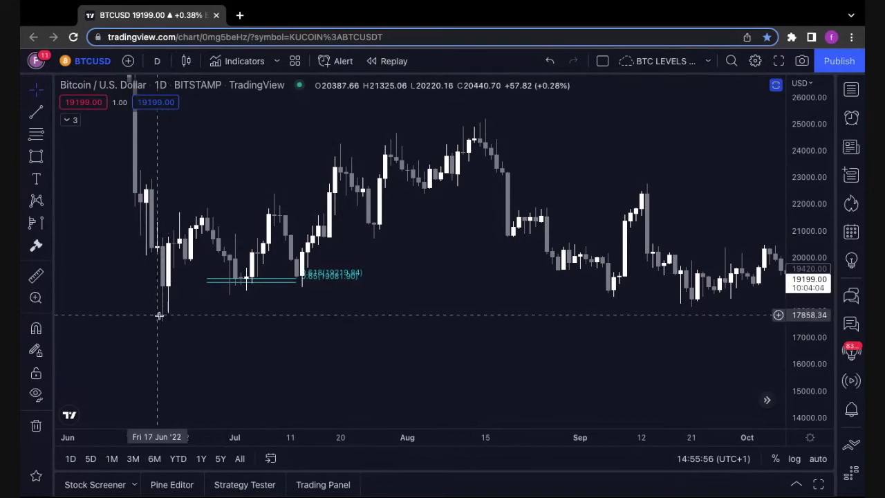
Enable the Fib Retracement's trend line in white and close its settings
left_click(325, 278)
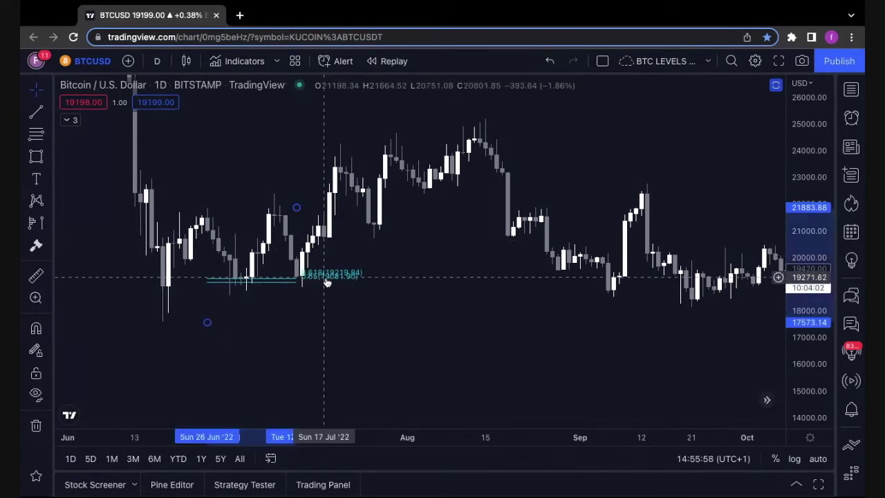
left_click(732, 95)
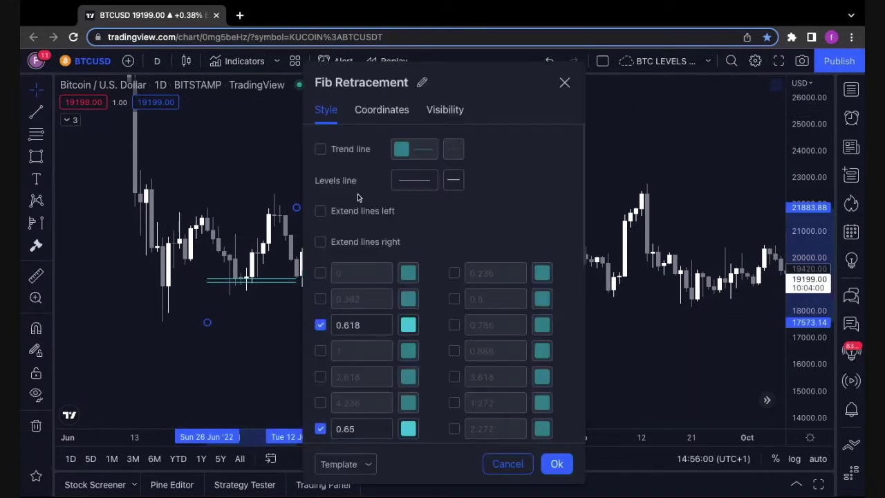
left_click(322, 149)
left_click(400, 149)
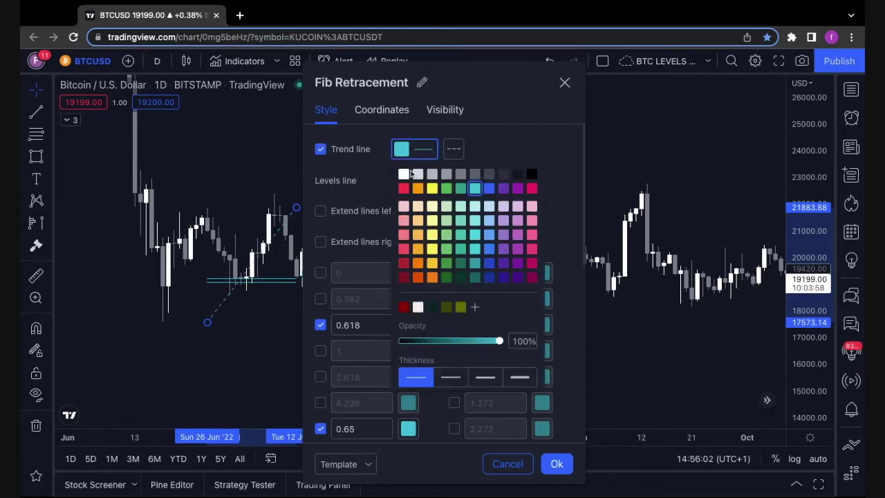
left_click(404, 174)
left_click(245, 181)
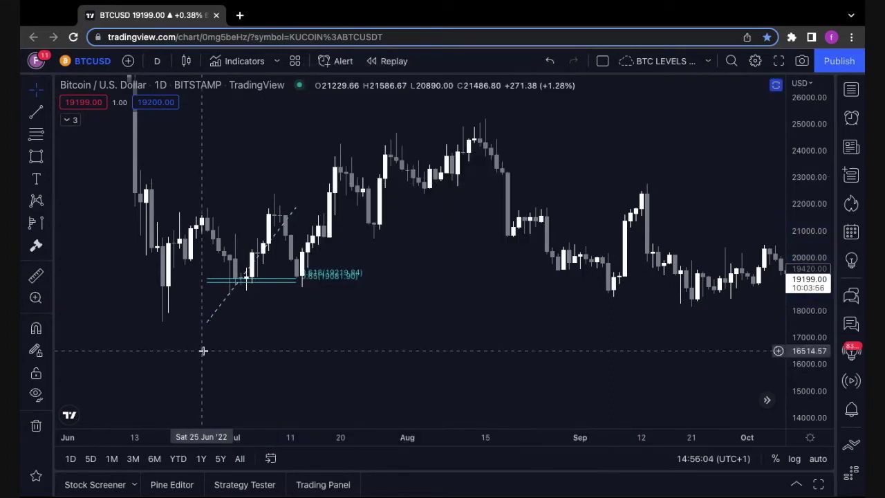
Move the Fib anchors to the 3 Jul low and 16 Jul, lifting levels to about 20,000–20,120
left_click(209, 318)
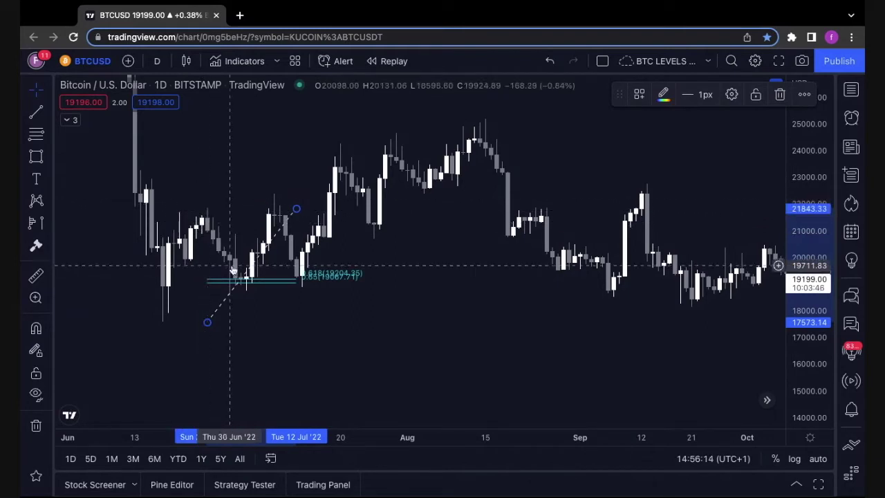
left_click_drag(403, 348, 490, 348)
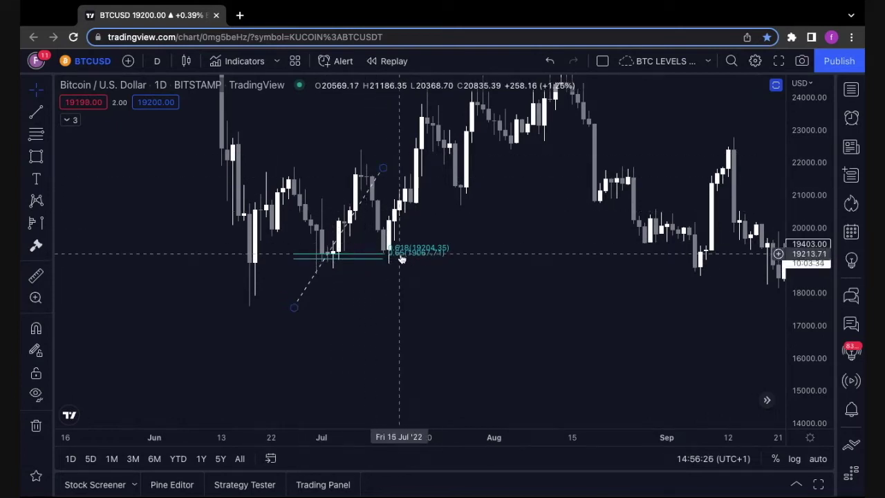
left_click_drag(293, 307, 297, 308)
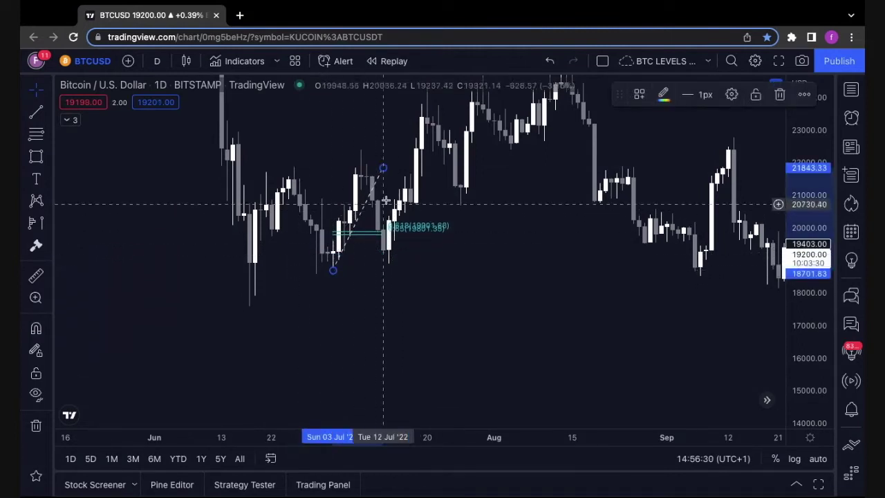
left_click_drag(382, 169, 387, 173)
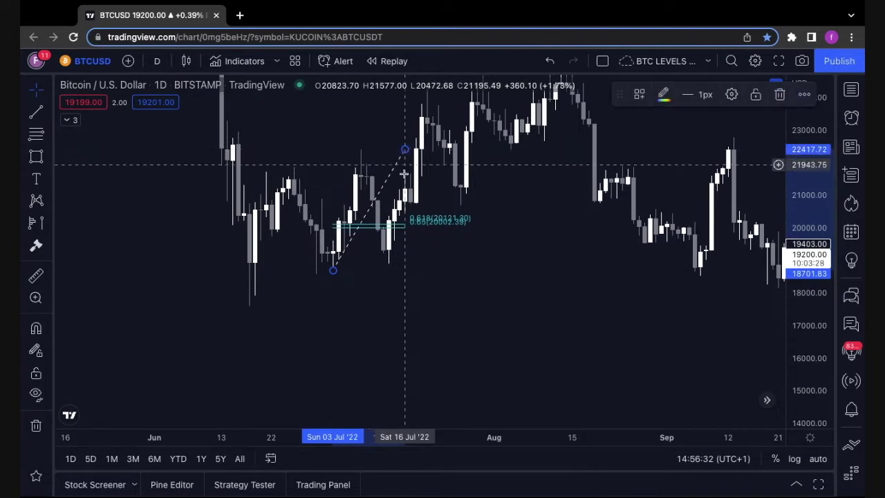
scroll(373, 322, "up", 3)
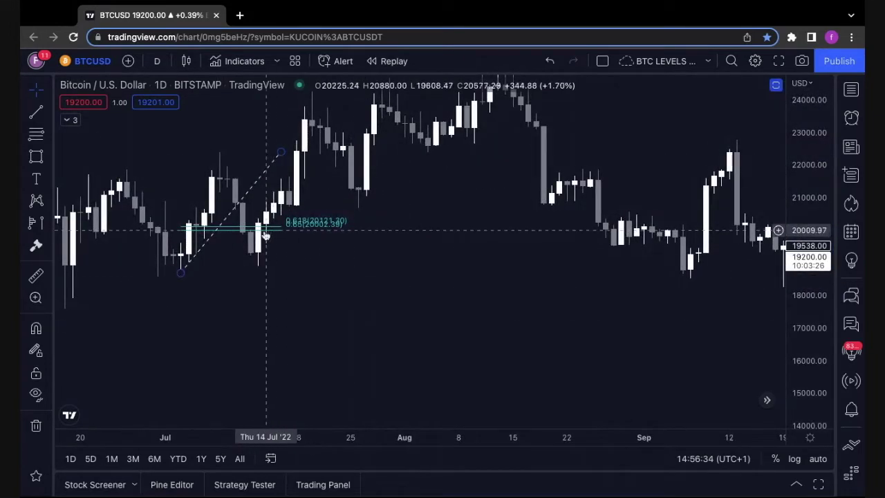
left_click_drag(289, 239, 346, 305)
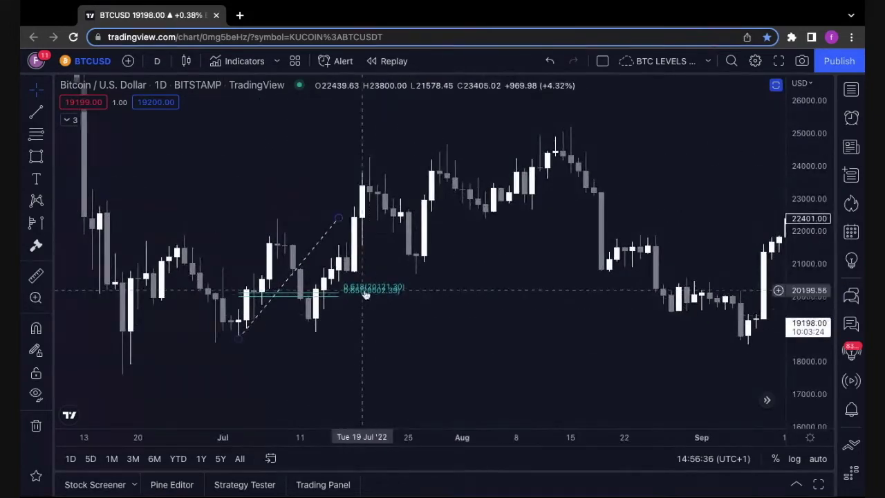
left_click(365, 293)
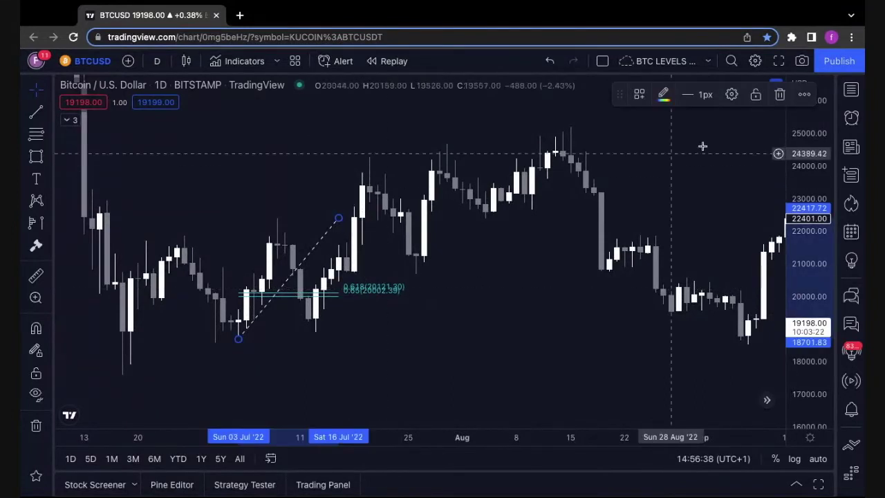
Delete the existing Fib retracement and scroll the chart toward August
left_click(782, 95)
scroll(477, 343, "down", 2)
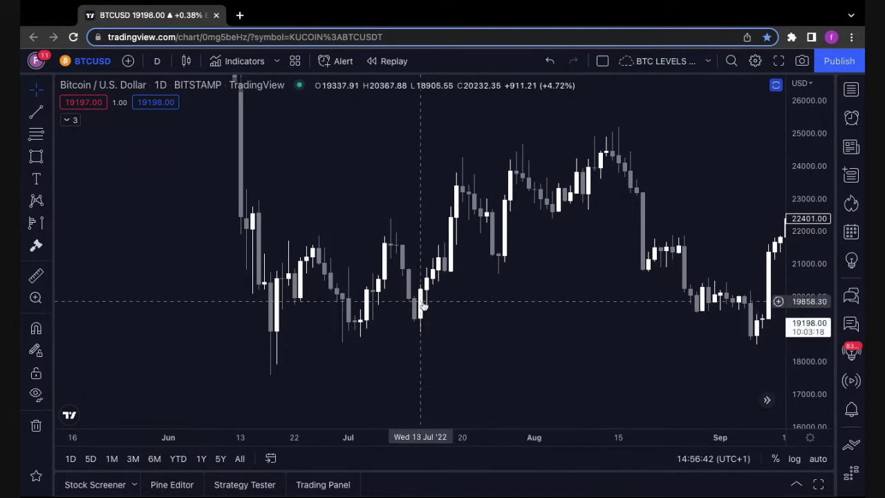
scroll(463, 338, "right", 3)
scroll(478, 346, "right", 1)
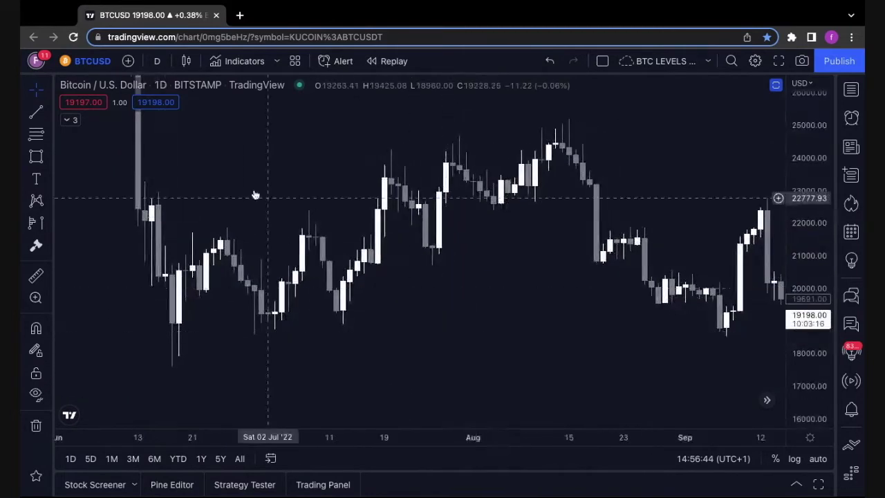
Draw a new Fib Retracement from the 14 Jul low to 6 Aug, placing 0.618 at 20,959.91
left_click(52, 138)
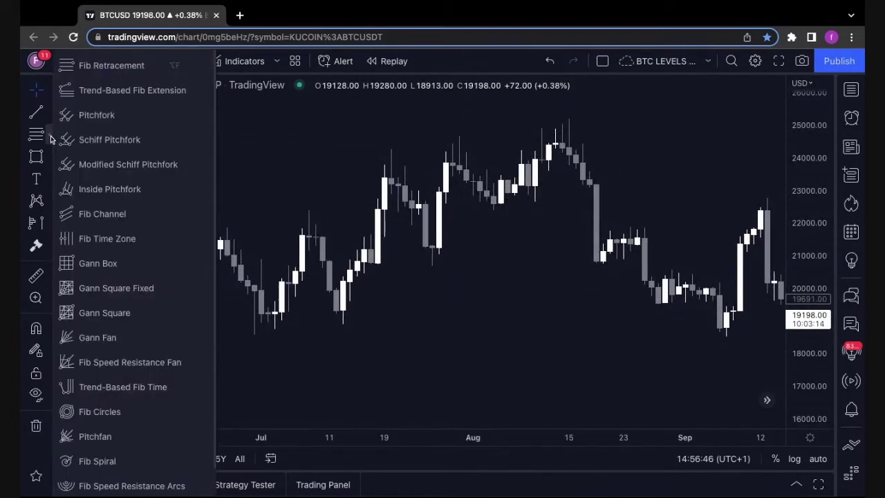
left_click(97, 69)
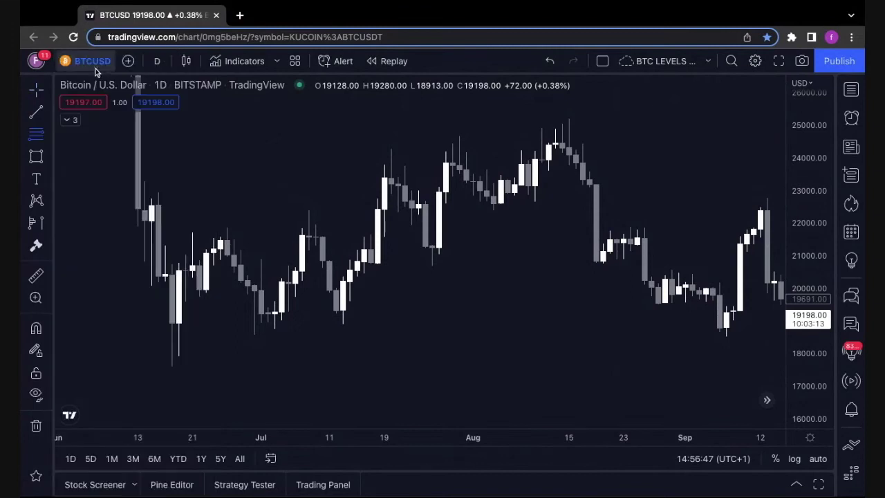
left_click(352, 324)
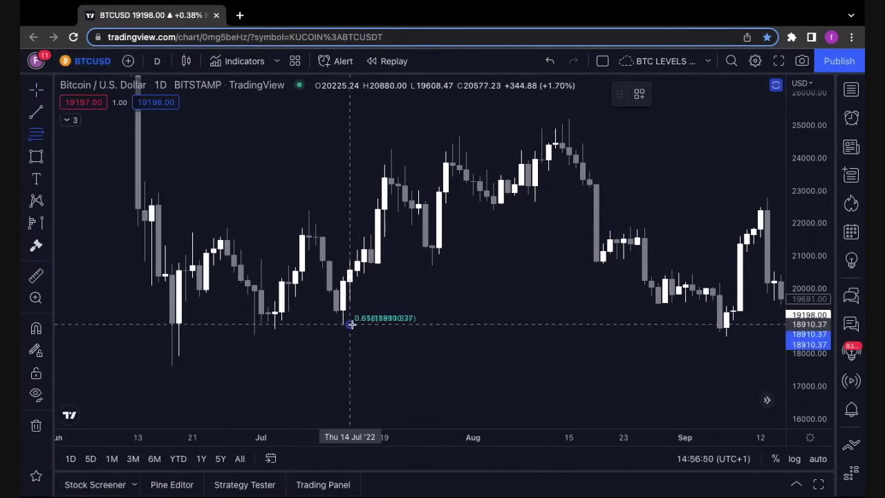
left_click(507, 150)
scroll(484, 304, "up", 2)
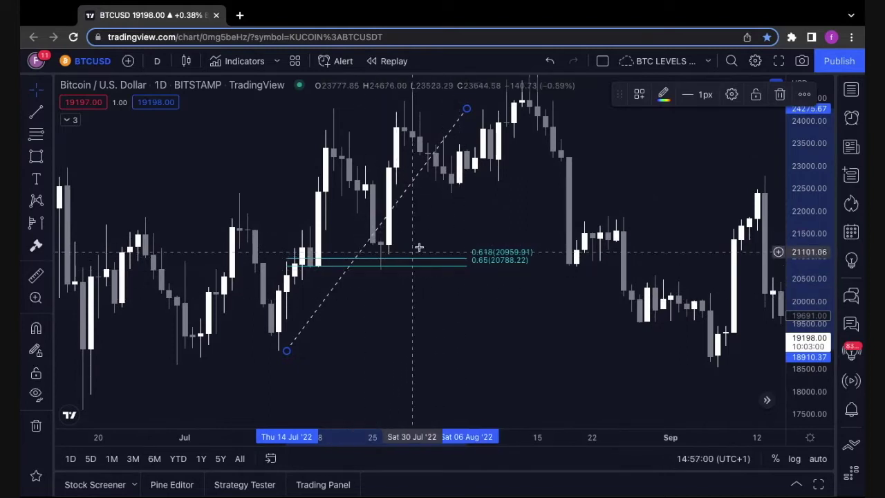
Re-anchor the Fib from the 26 Jul low to 12 Aug, lifting 0.618 to about 22,196
scroll(446, 337, "left", 2)
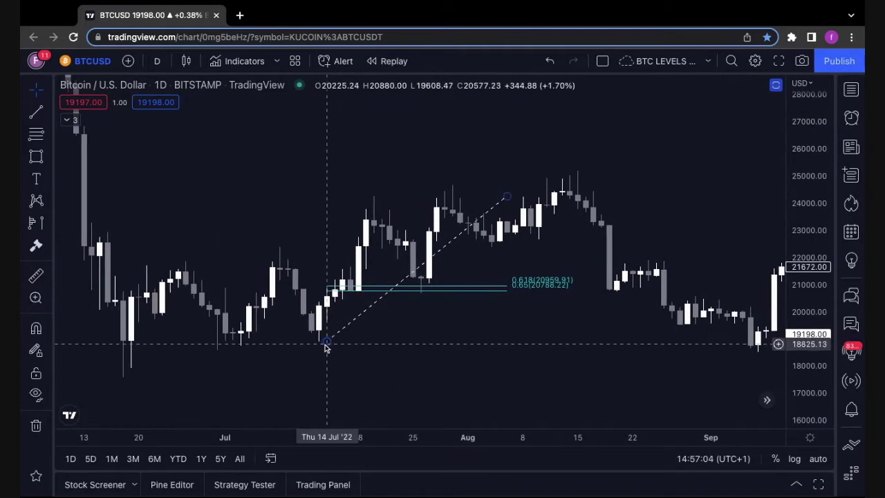
mouse_move(325, 344)
left_mouse_down()
mouse_move(431, 300)
mouse_move(420, 294)
left_mouse_up()
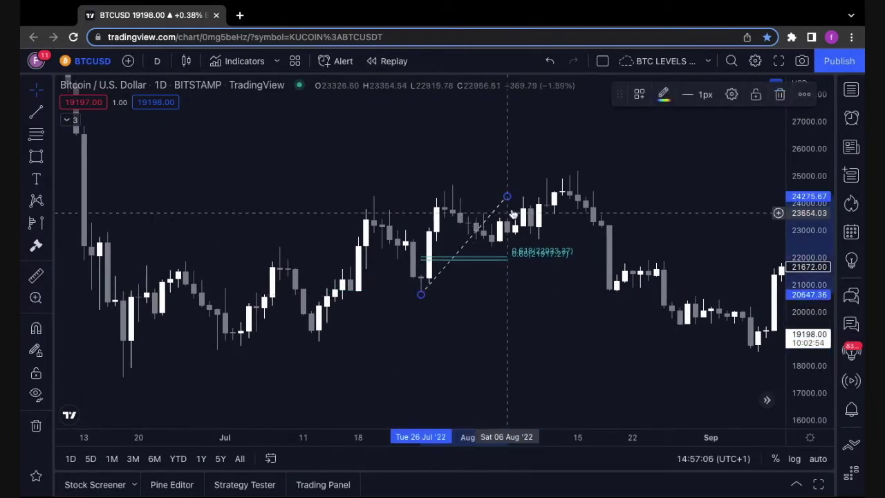
left_click_drag(507, 197, 554, 185)
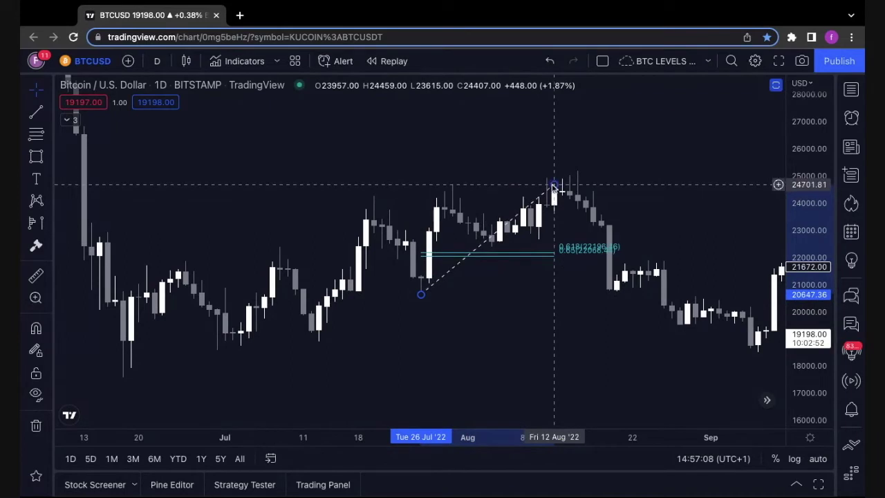
left_click(508, 320)
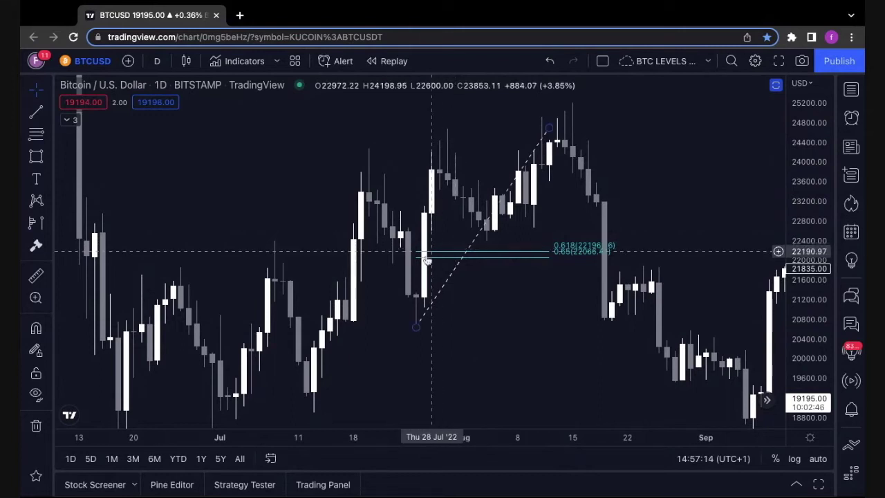
left_click(499, 259)
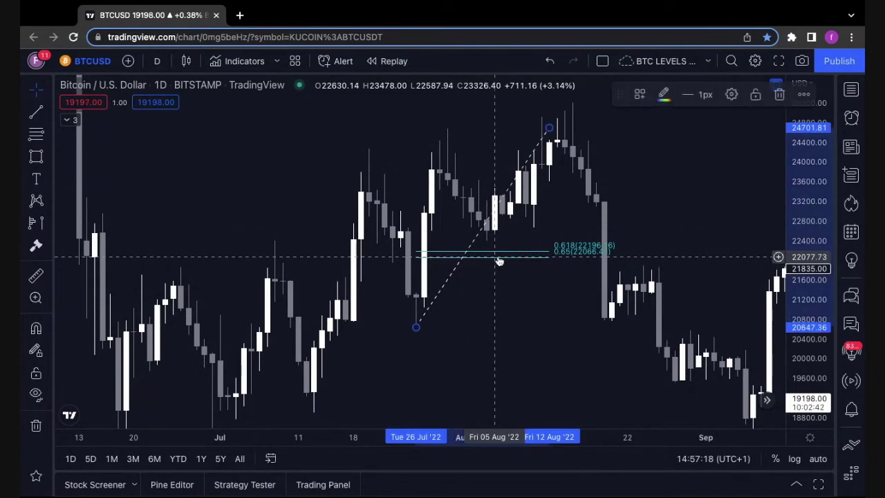
Delete the Fib retracement and rescale the chart to show candles from June to October
left_click(780, 98)
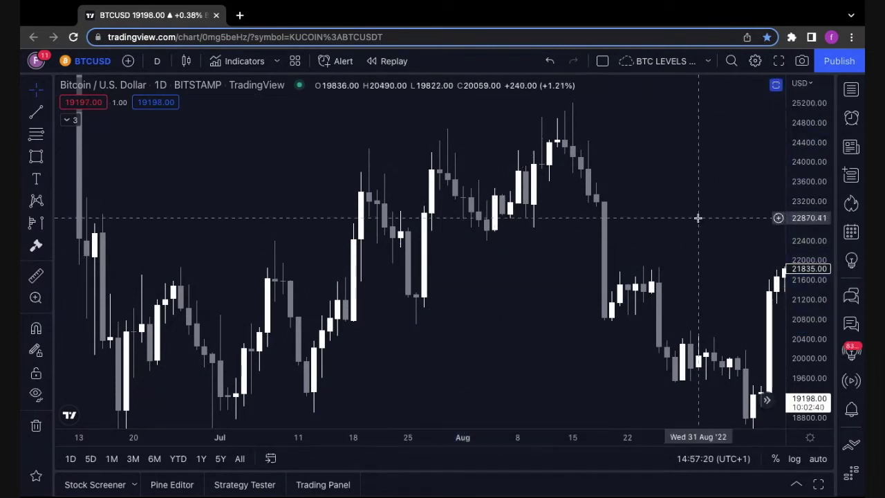
scroll(695, 218, "up", 2)
left_click_drag(818, 147, 713, 210)
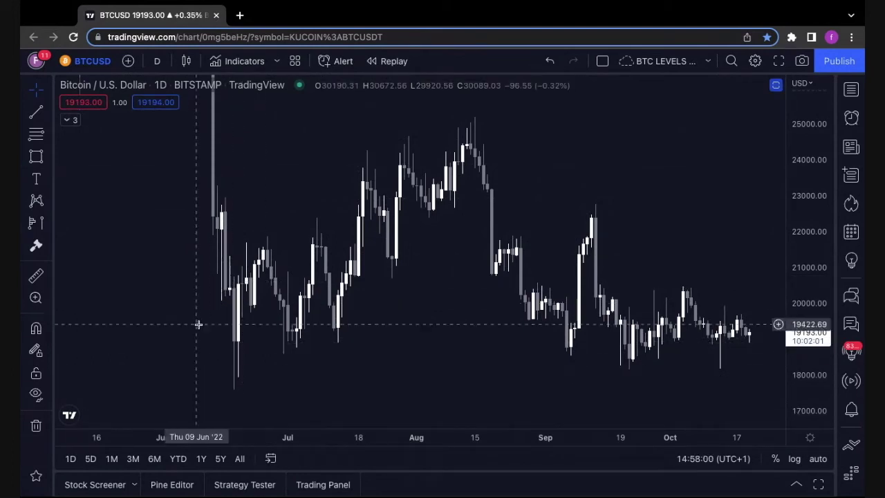
scroll(646, 175, "right", 3)
mouse_move(677, 193)
left_mouse_down()
mouse_move(686, 190)
mouse_move(685, 205)
left_mouse_up()
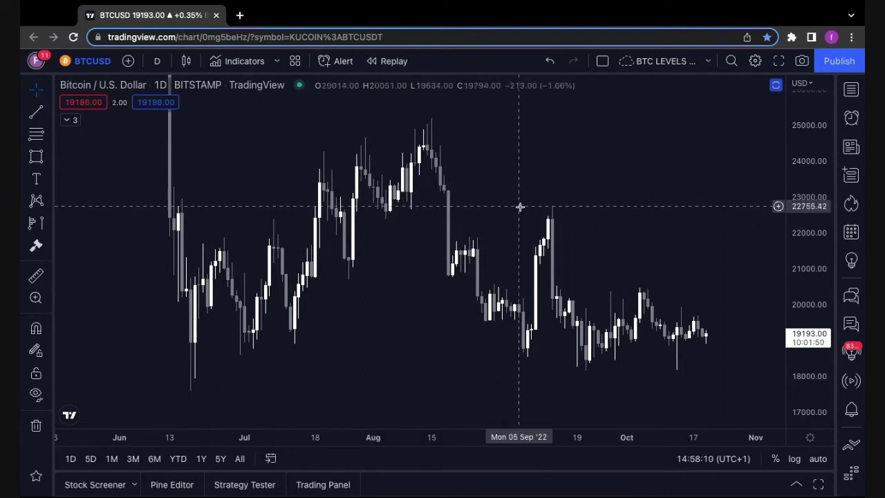
scroll(520, 207, "up", 1)
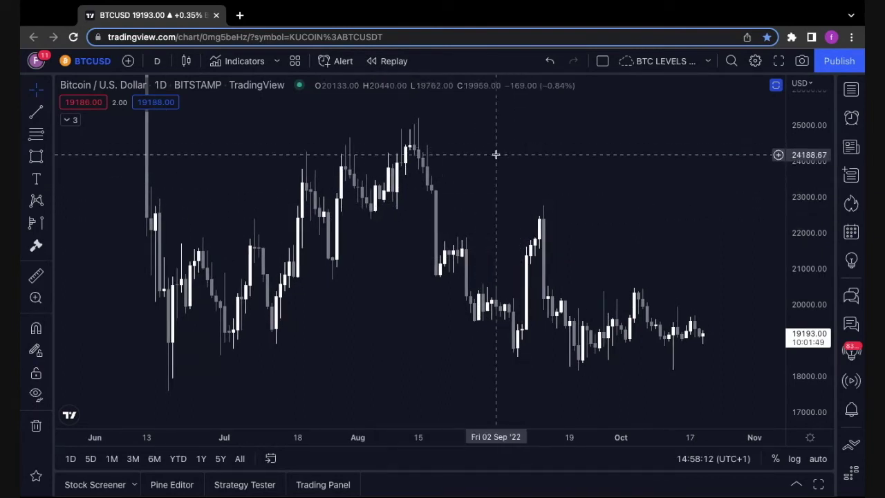
Draw a downward Fib Retracement from 20 Aug to 22 Sep, with 0.618 at 23,514.73 and 0.65 at 23,655.09
left_click(48, 137)
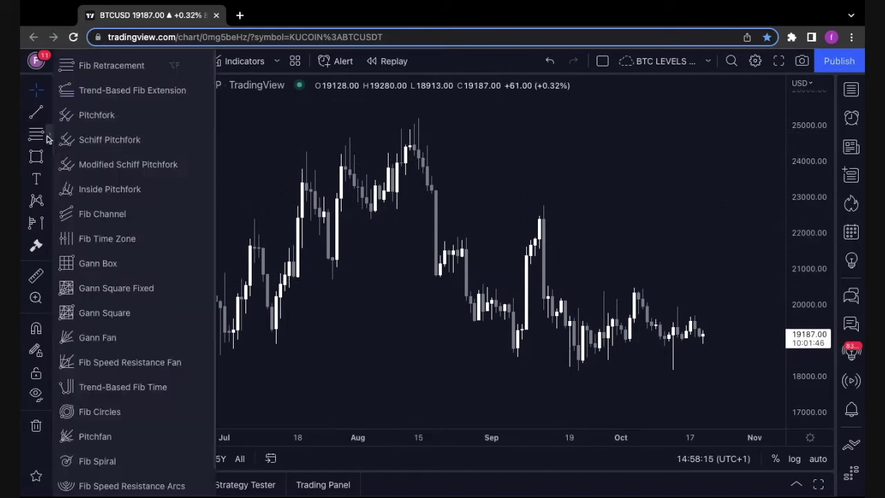
left_click(110, 65)
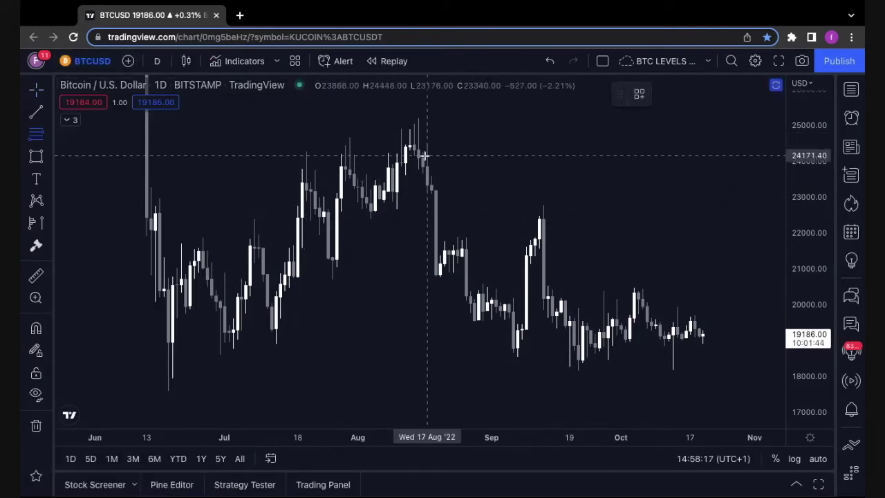
left_click(440, 118)
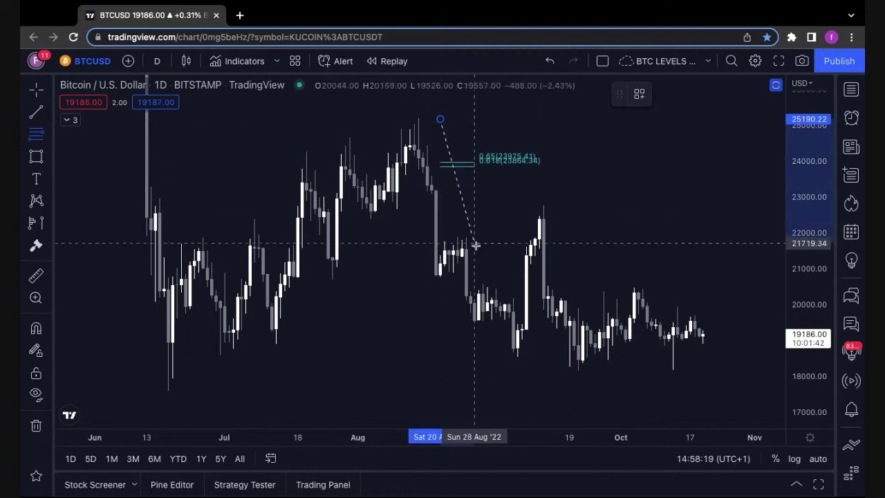
left_click(588, 276)
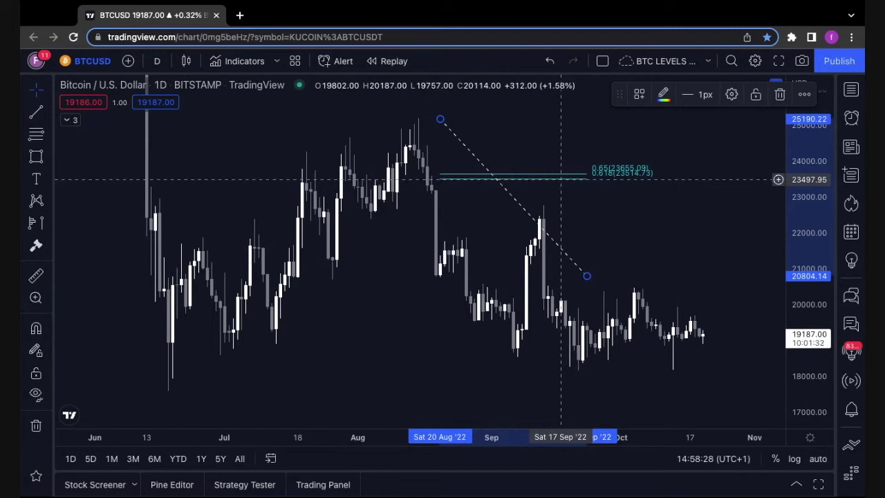
Move the Fib anchors to the 27 Sep low and 16 Sep high, putting 0.618 at 21,191.11 and 0.65 at 21,326.49
left_click_drag(587, 276, 588, 274)
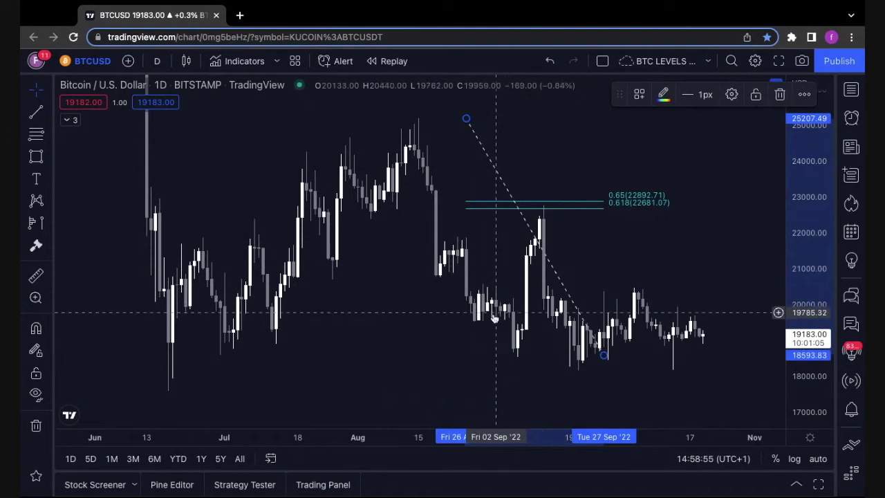
mouse_move(604, 355)
left_mouse_down()
mouse_move(534, 214)
mouse_move(520, 159)
mouse_move(537, 272)
mouse_move(604, 387)
mouse_move(603, 355)
left_mouse_up()
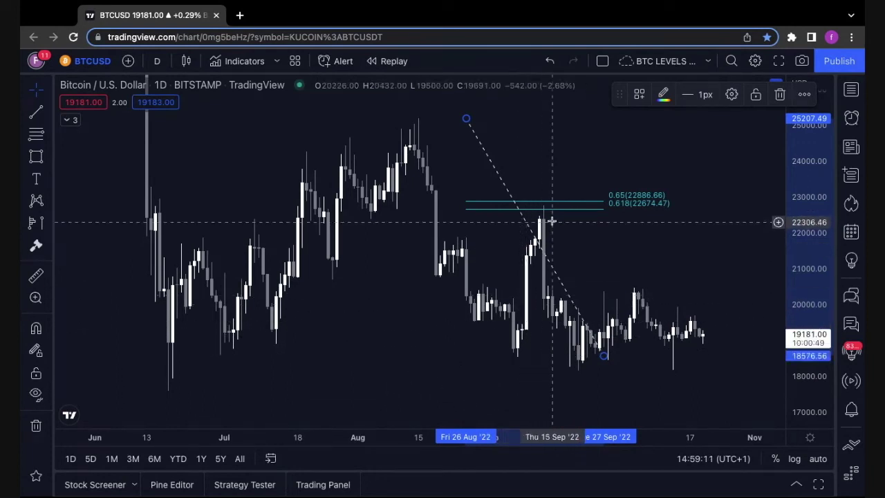
scroll(562, 213, "up", 1)
scroll(562, 213, "up", 1)
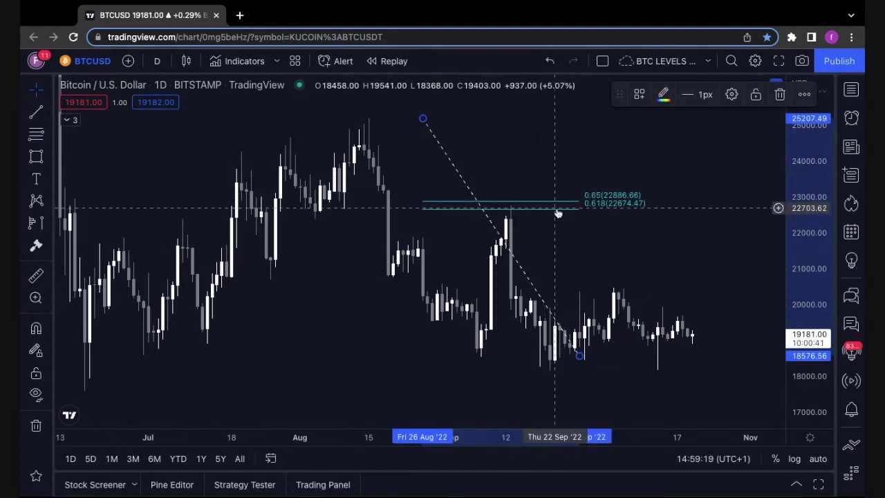
left_click_drag(423, 119, 525, 205)
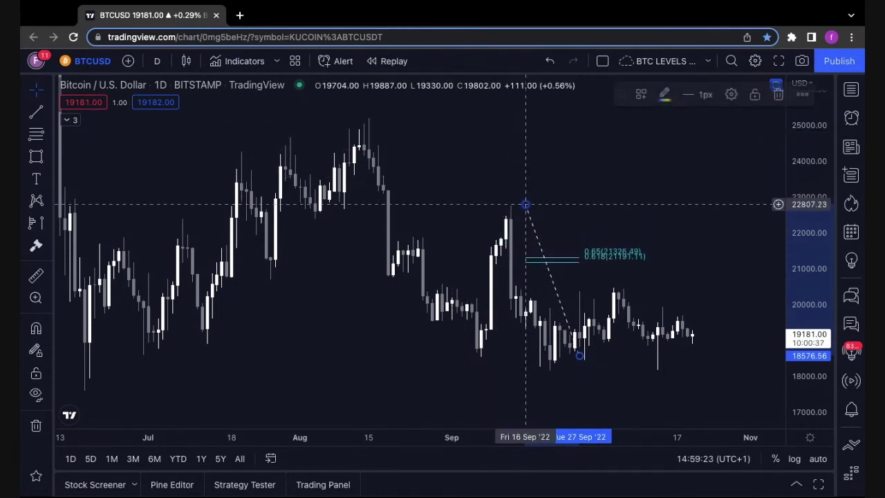
Move the Fib low anchor to the early-October low near 18,180, putting 0.618 at 21039.40 and 0.65 at 21187.49
mouse_move(582, 361)
left_mouse_down()
mouse_move(682, 369)
mouse_move(594, 345)
mouse_move(680, 366)
mouse_move(589, 360)
mouse_move(604, 370)
left_mouse_up()
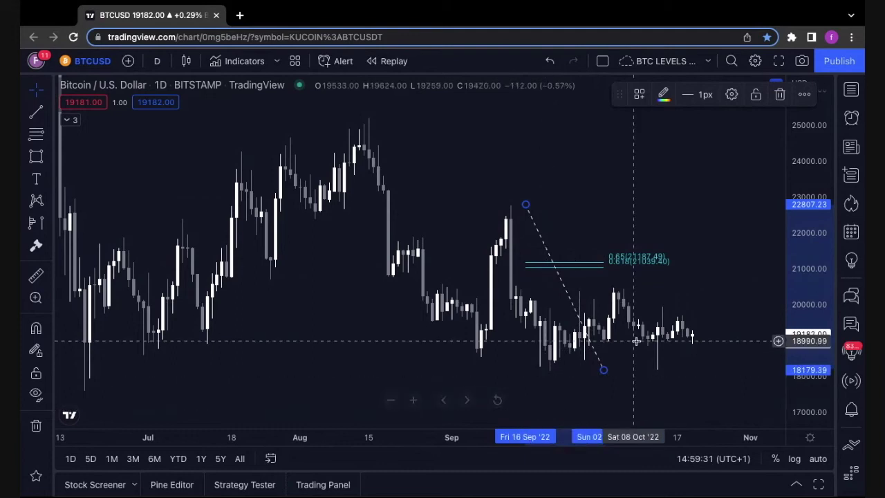
scroll(702, 346, "up", 3)
scroll(721, 207, "up", 3)
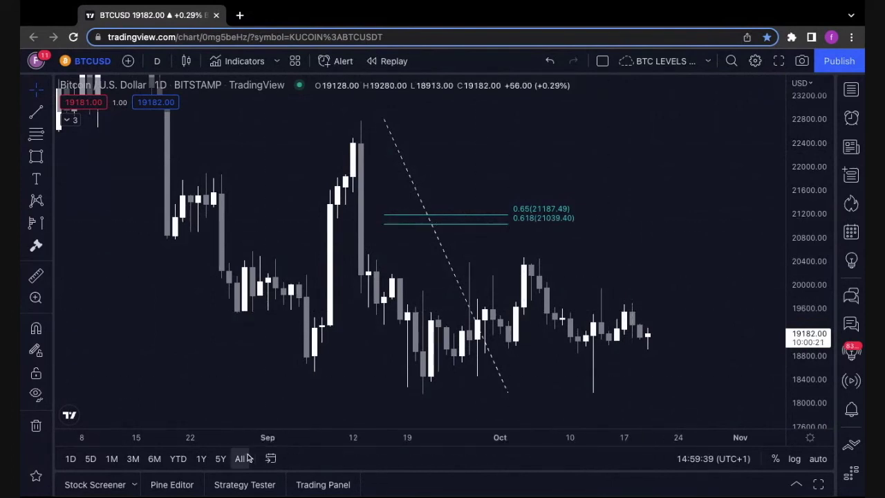
scroll(781, 173, "down", 2)
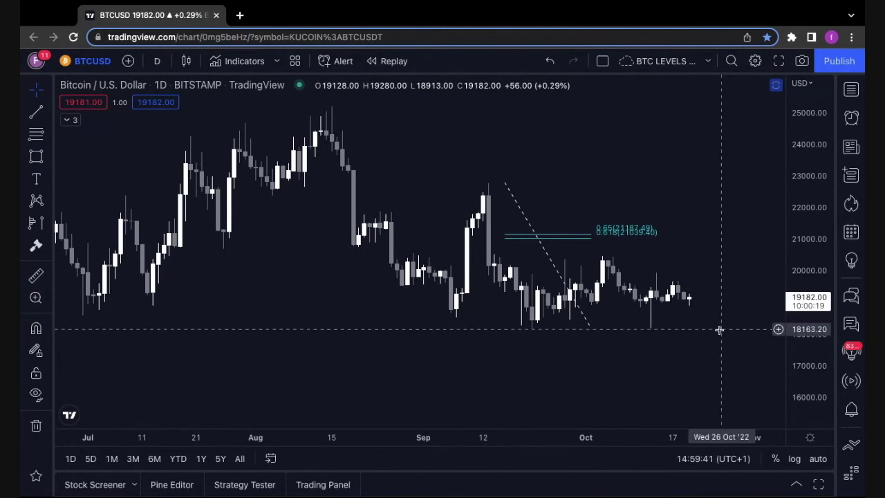
scroll(712, 336, "down", 3)
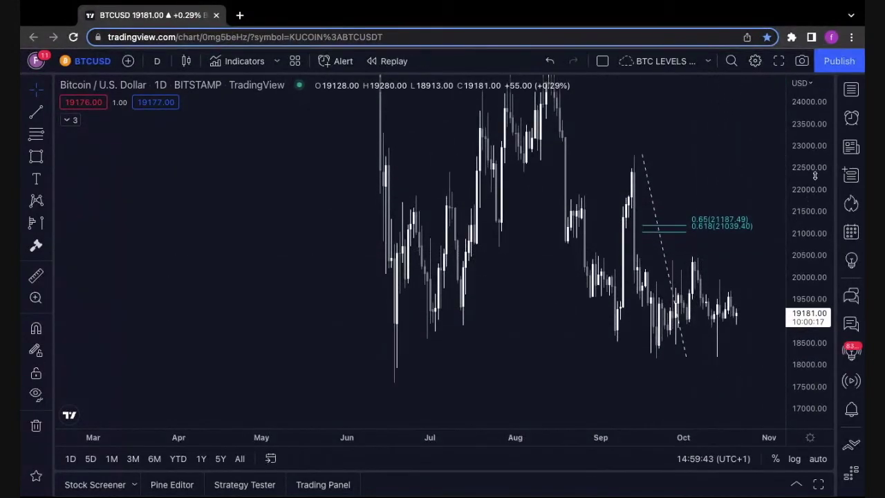
scroll(676, 187, "up", 3)
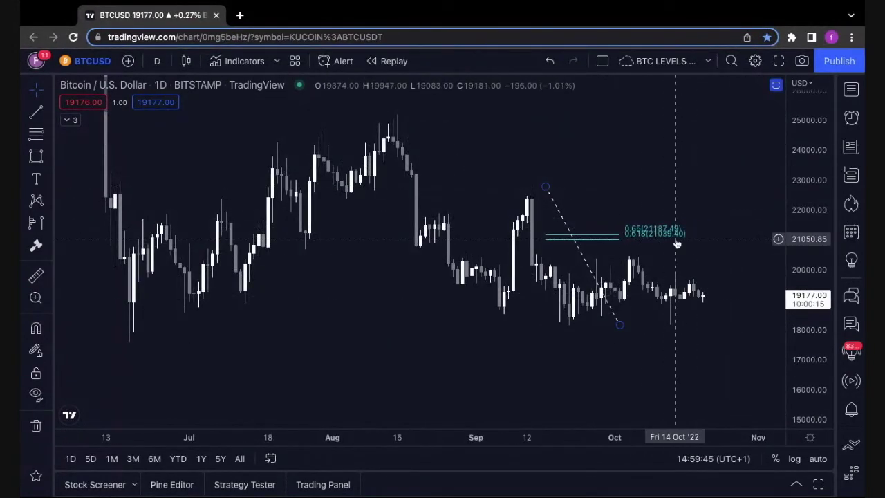